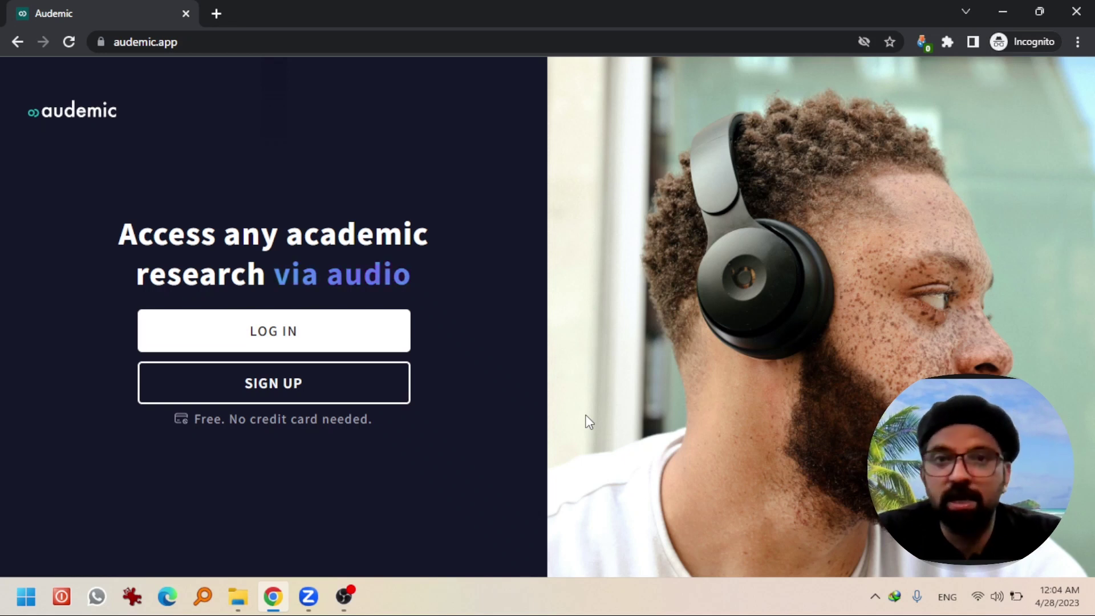
Sign up, then set the profile: Ph.D. student, Communication Studies, active research, lack of time
left_click(364, 386)
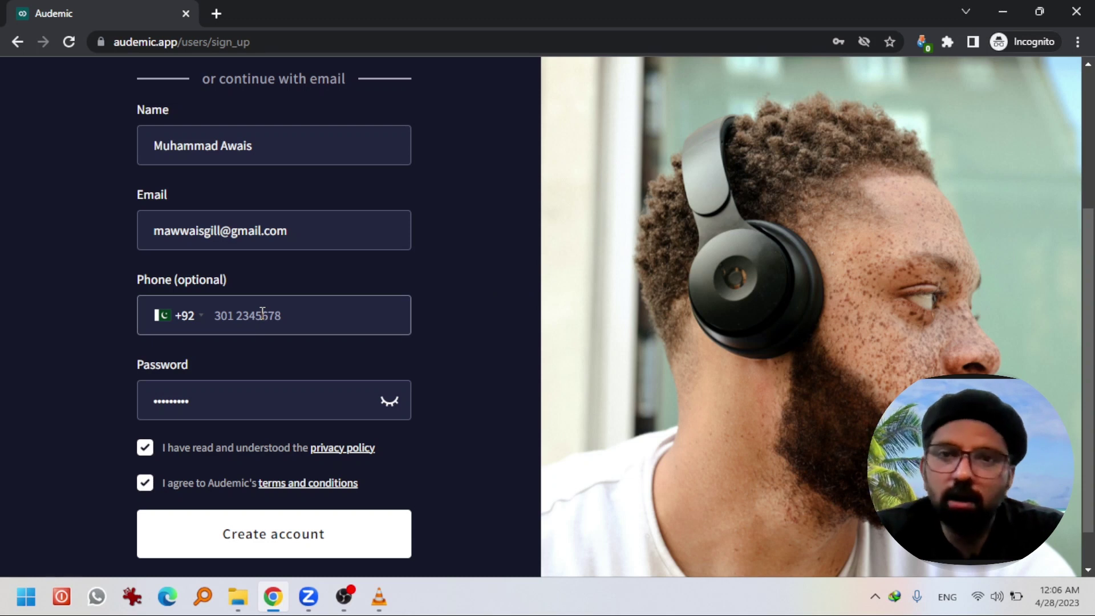
left_click(292, 533)
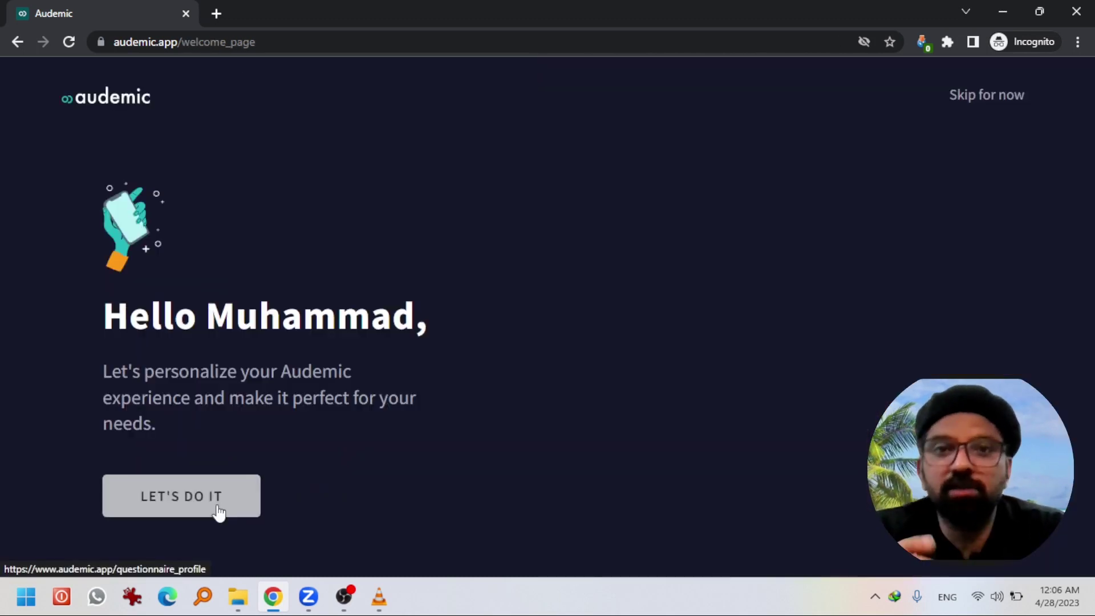
left_click(219, 512)
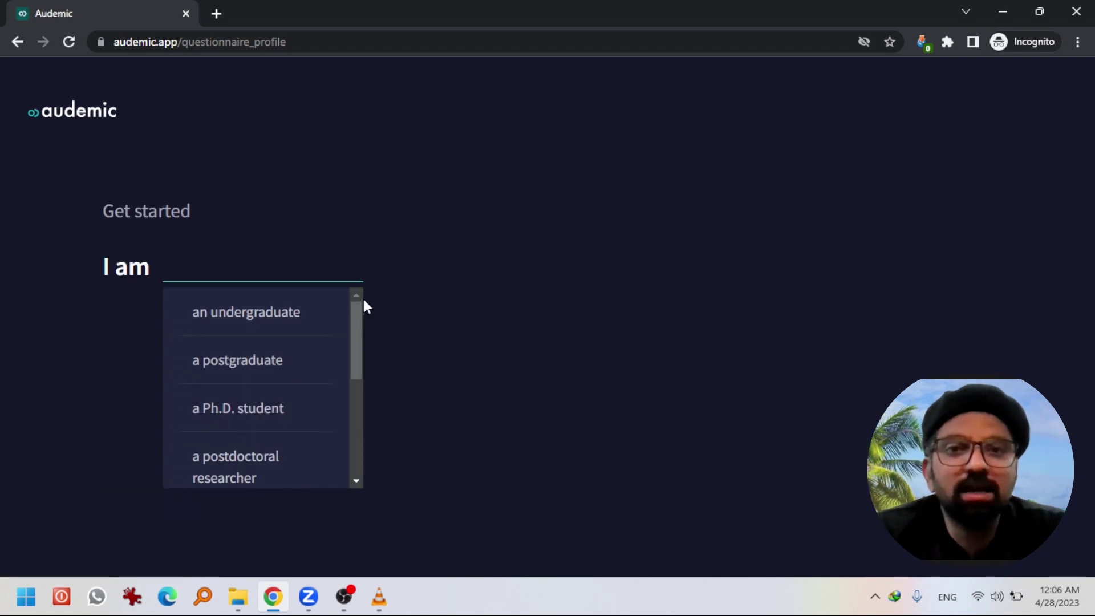
scroll(360, 343, "down", 2)
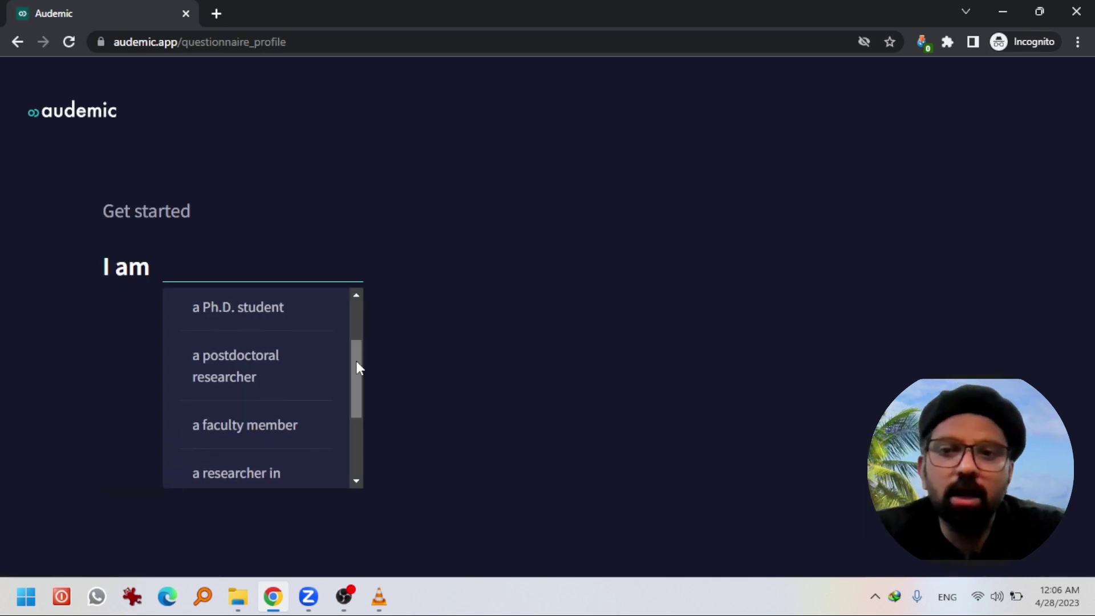
left_click(244, 330)
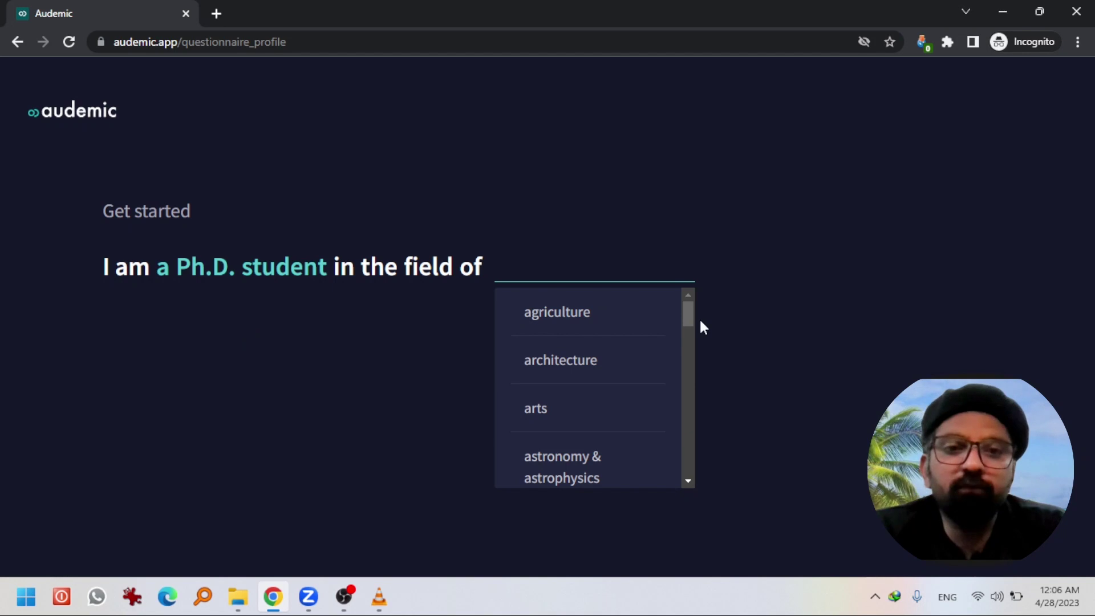
left_click_drag(689, 316, 684, 471)
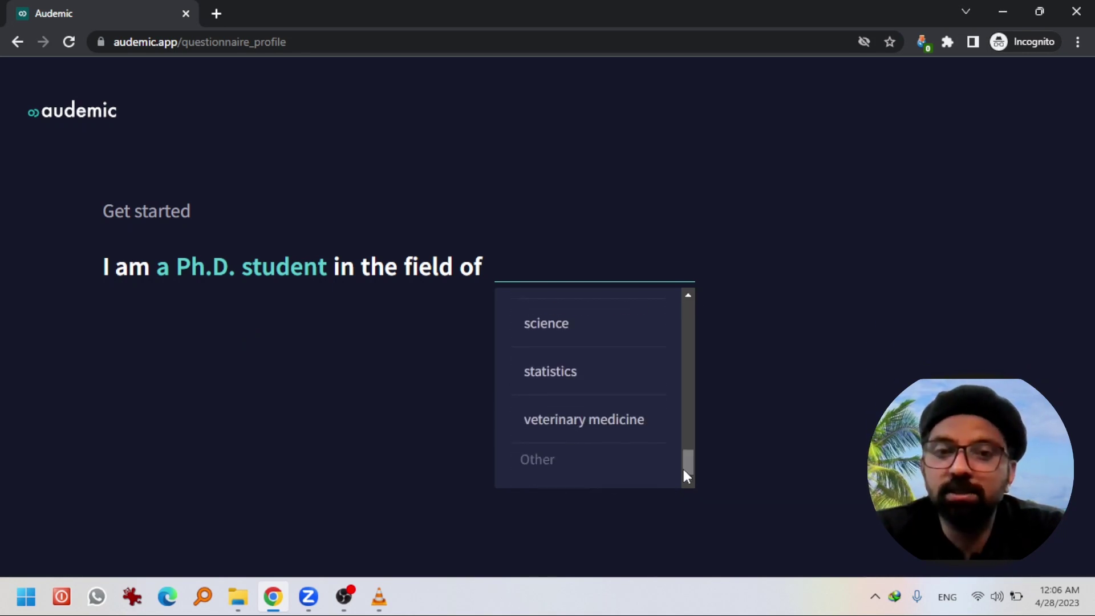
left_click(611, 459)
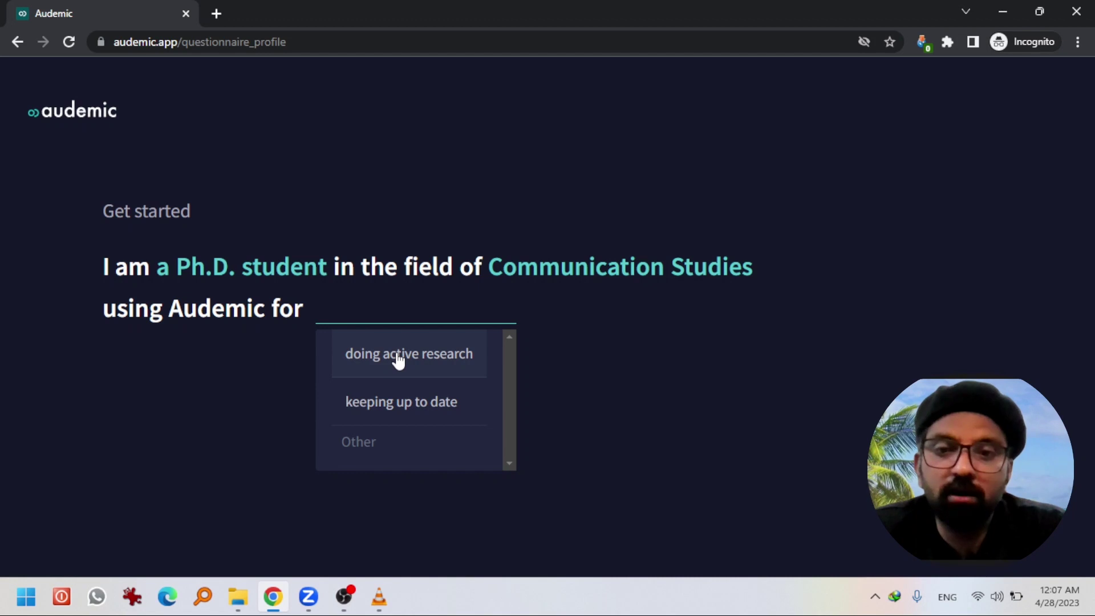
left_click(406, 370)
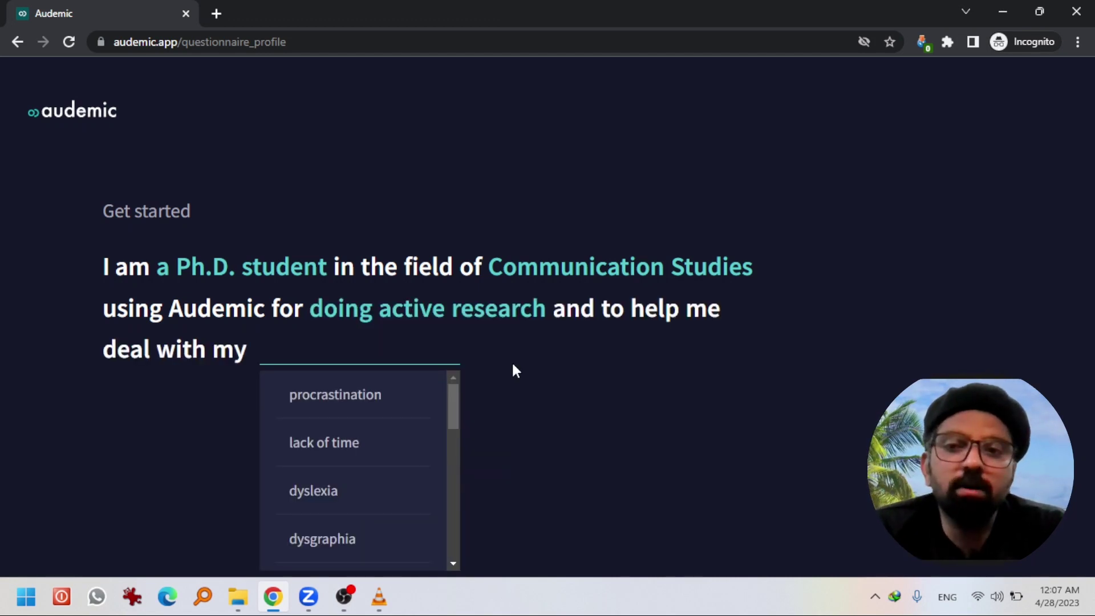
left_click(381, 438)
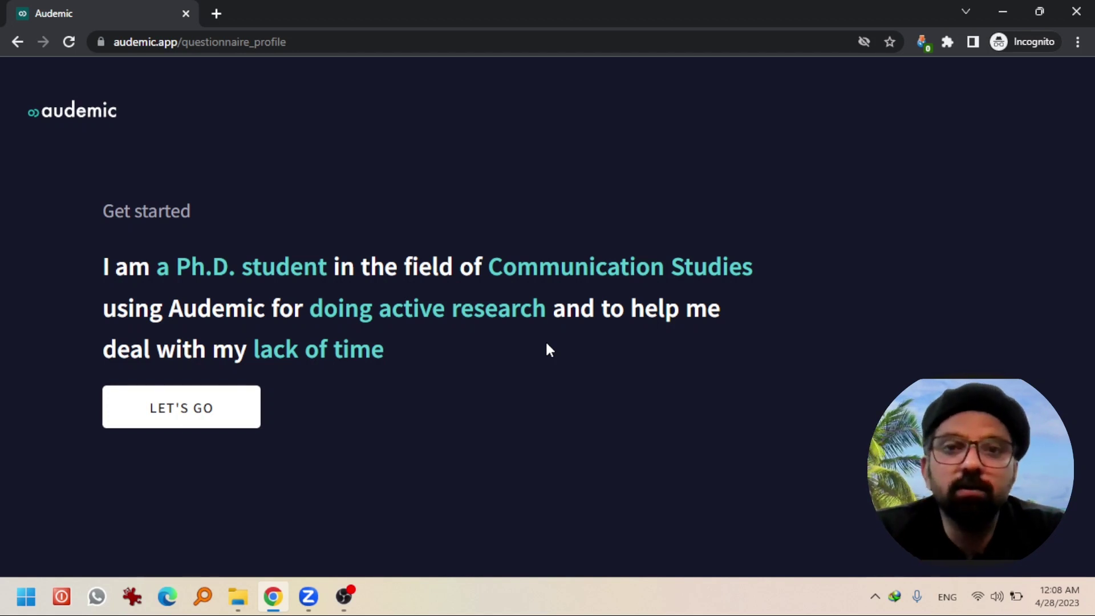
left_click(192, 412)
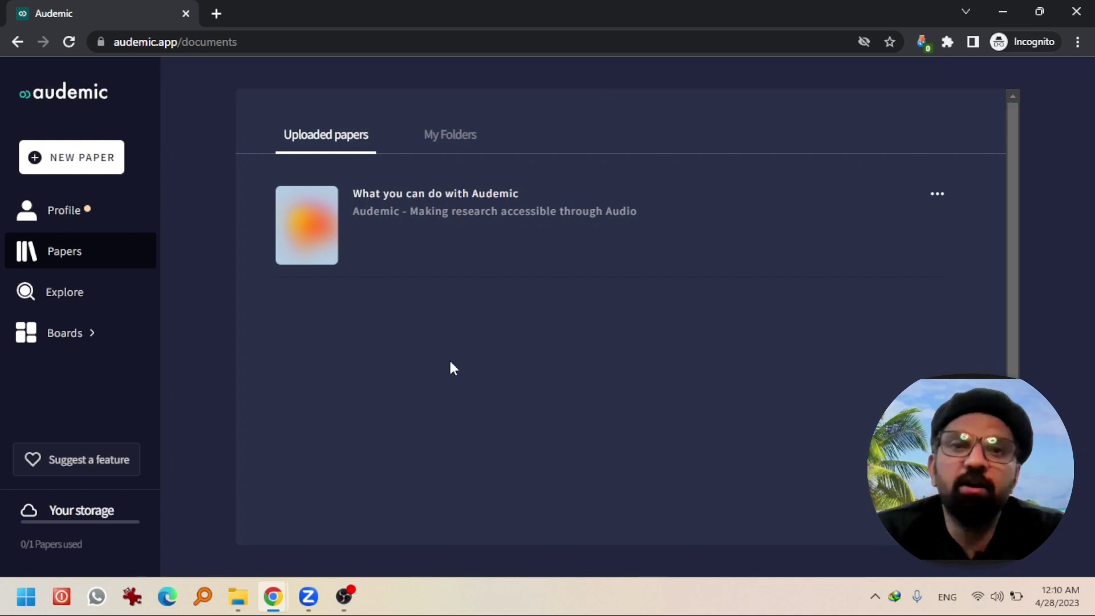
Upload the online hate material paper from a local PDF in English and open it
left_click(108, 171)
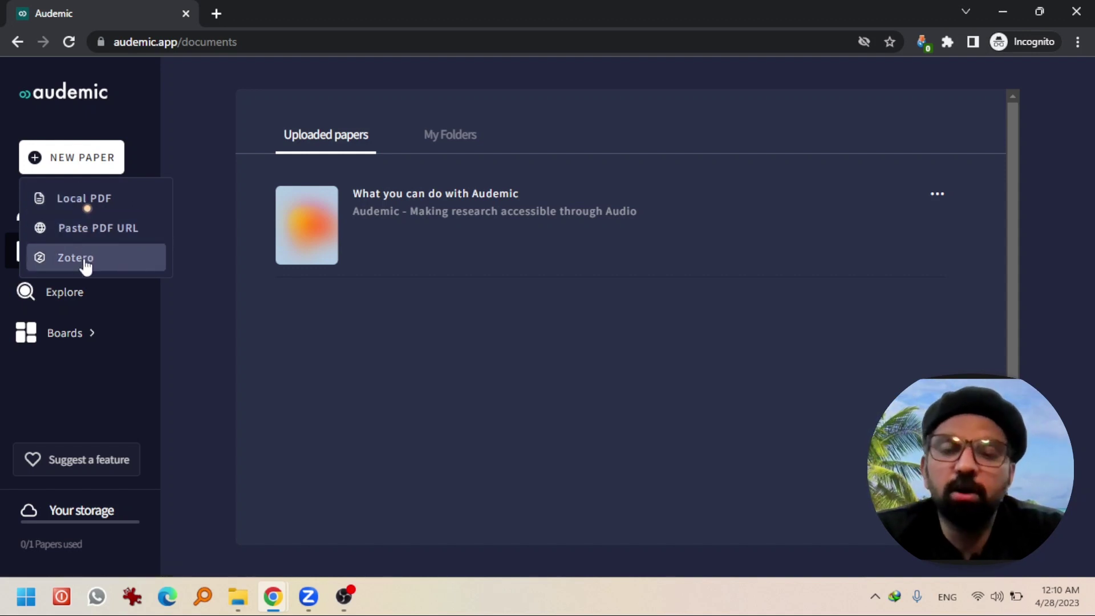
left_click(101, 209)
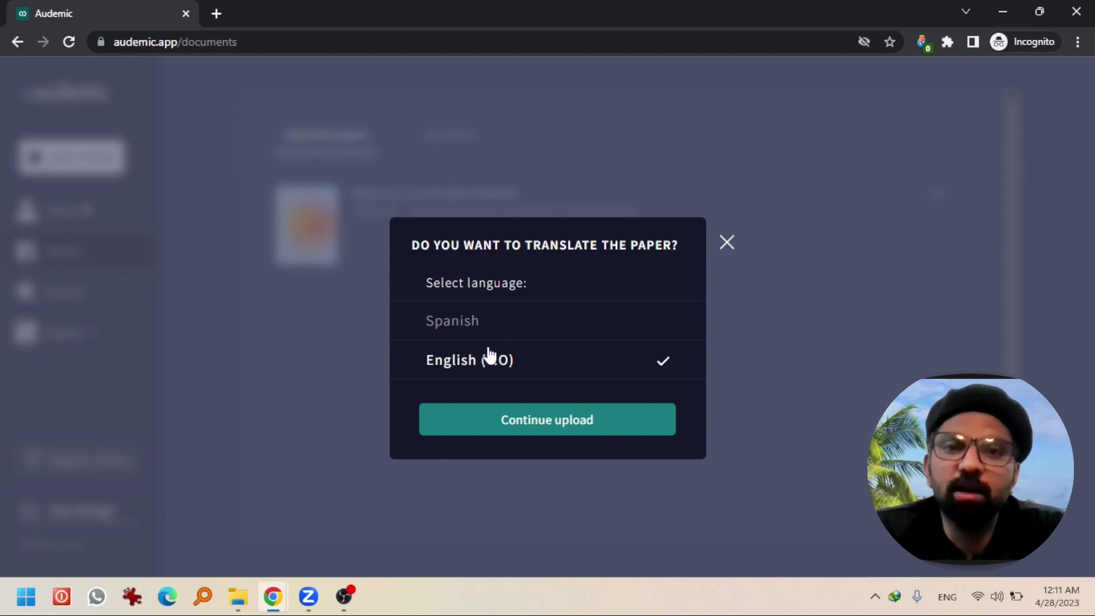
left_click(509, 423)
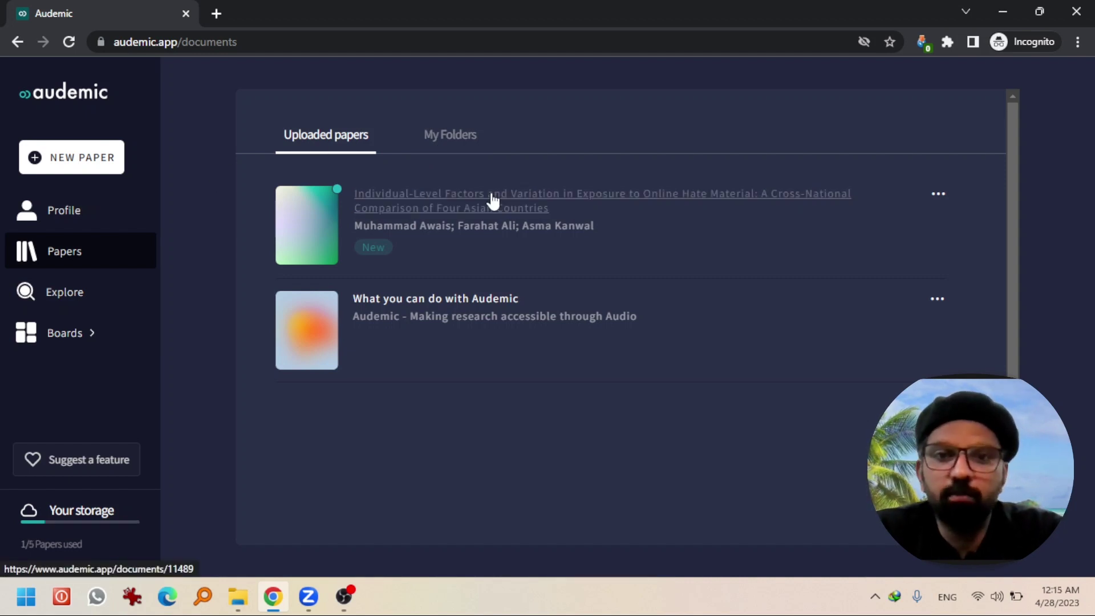
left_click(493, 201)
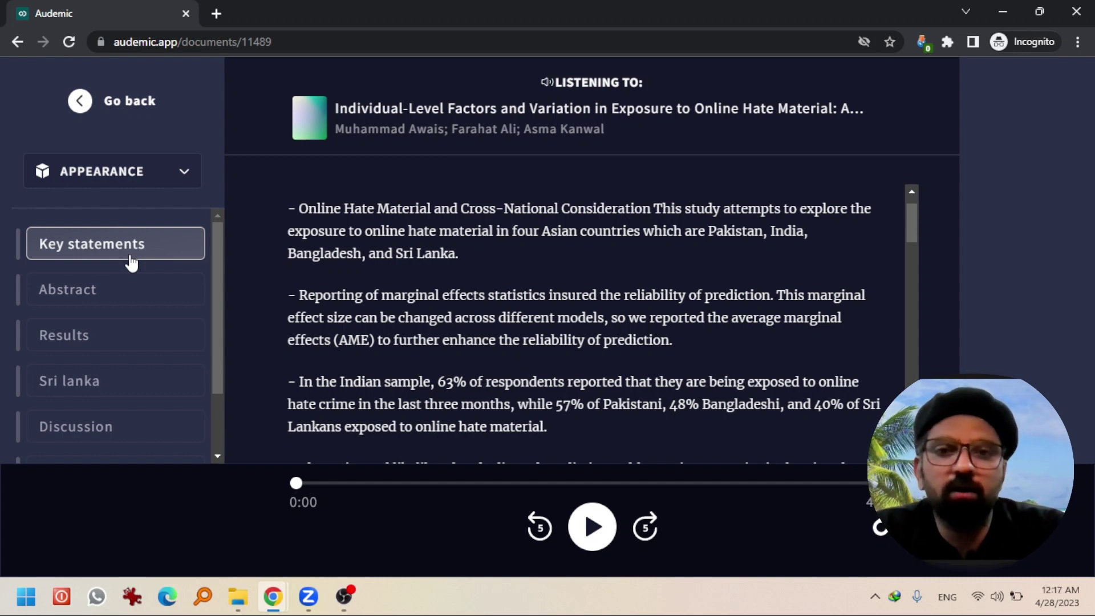
Read the key statements and play the paper's audio, restarting playback once
left_click_drag(909, 208, 880, 250)
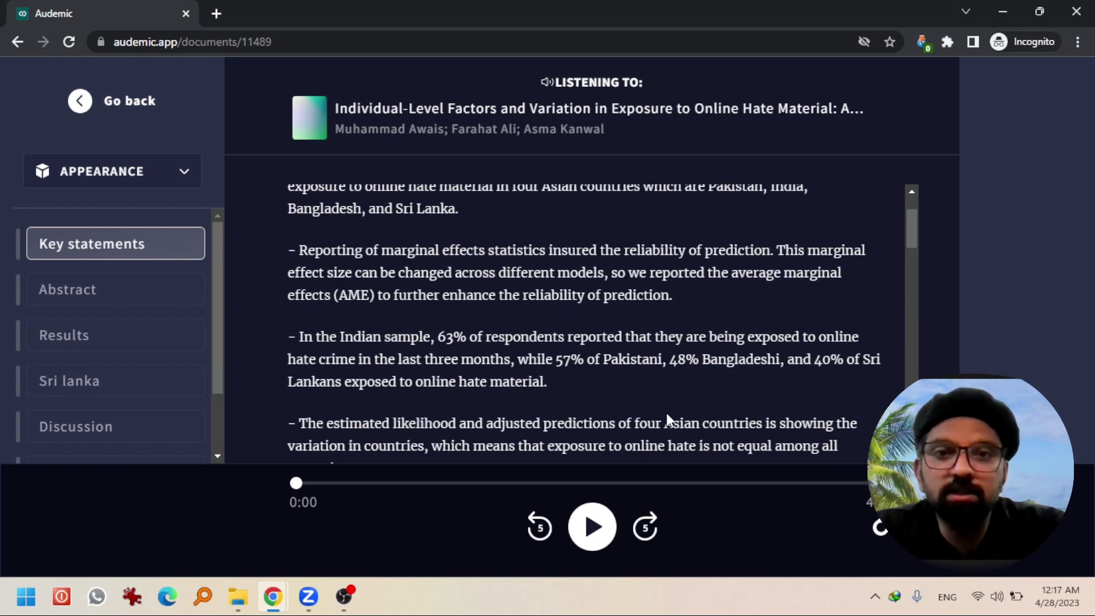
left_click(591, 524)
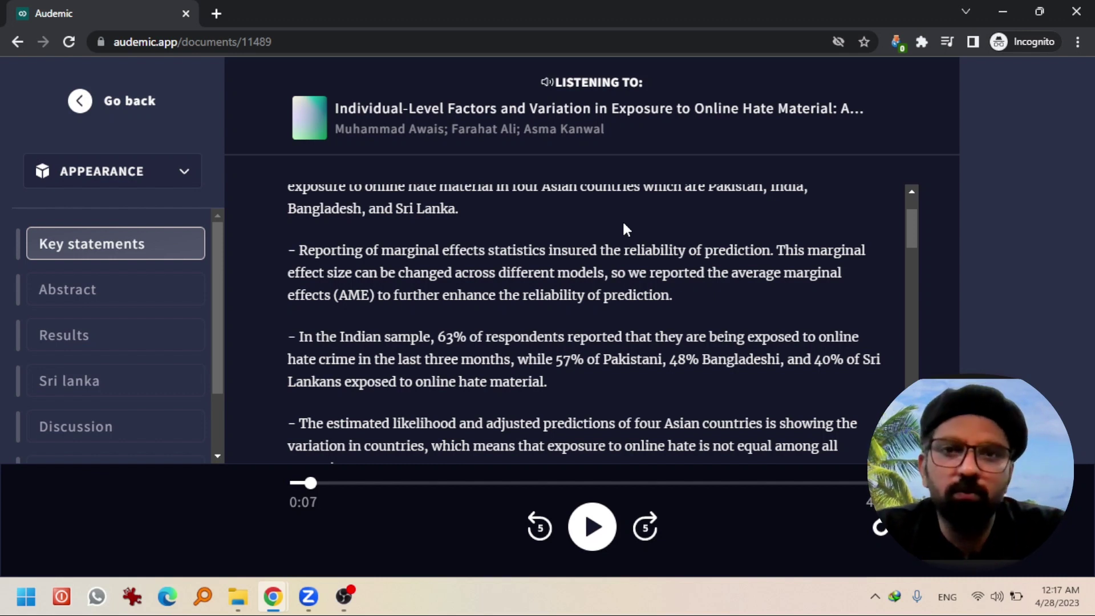
left_click(612, 529)
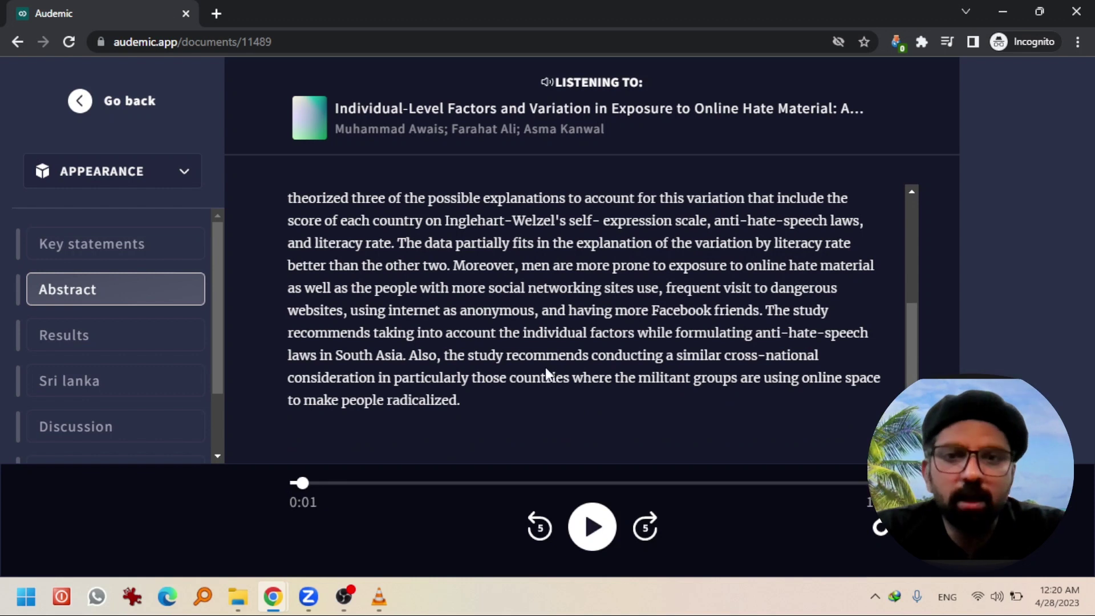
Open the Results section summary and scroll through it
left_click(126, 342)
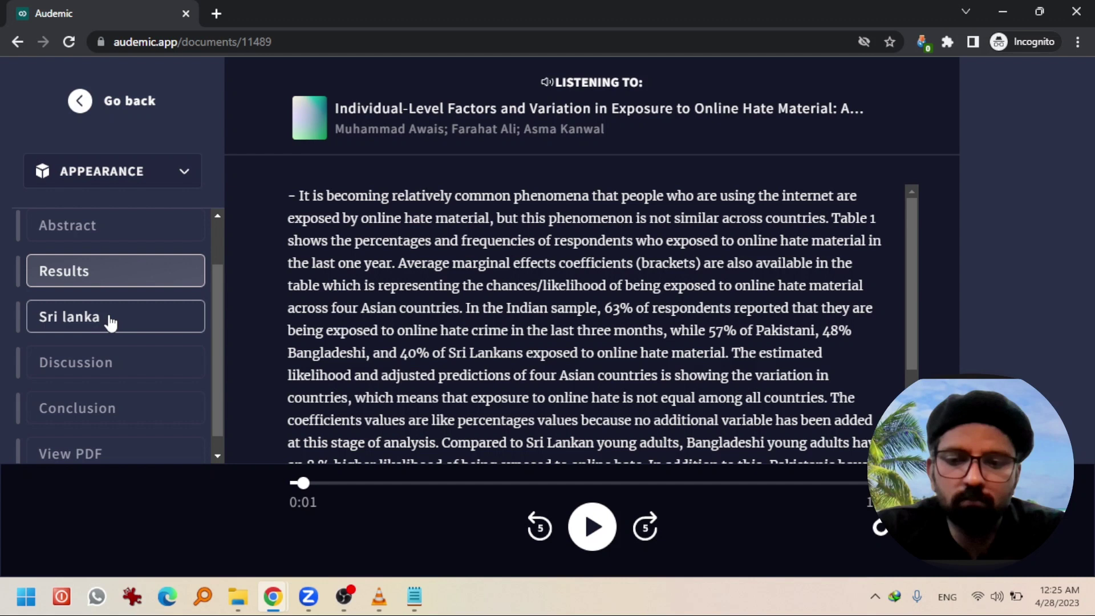
scroll(111, 322, "down", 1)
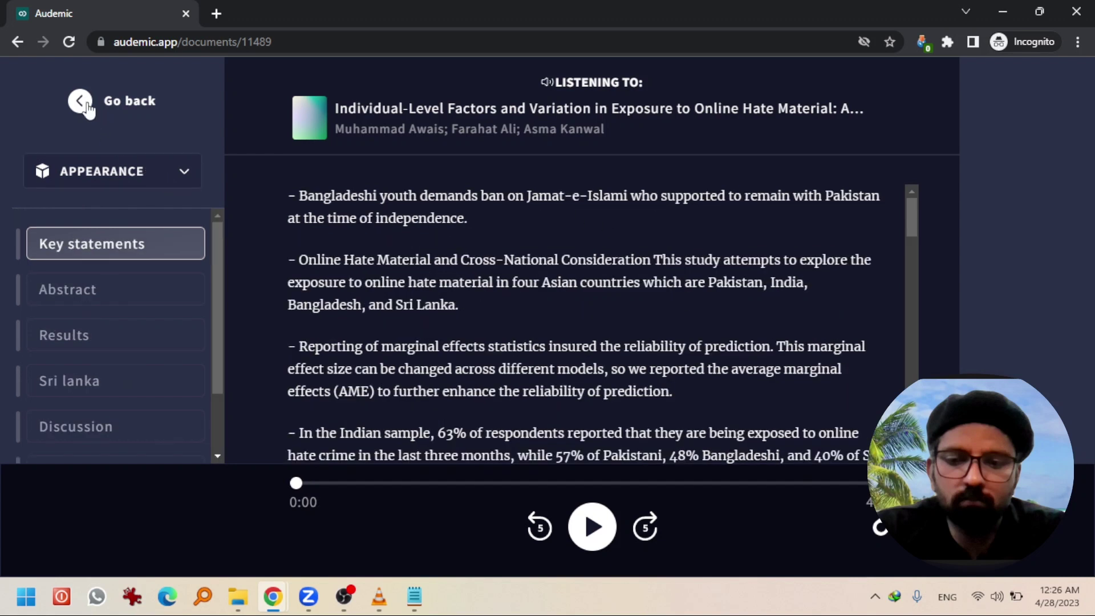
Leave the reader, browse the Explore collections and Boards, then return to Papers
left_click(81, 101)
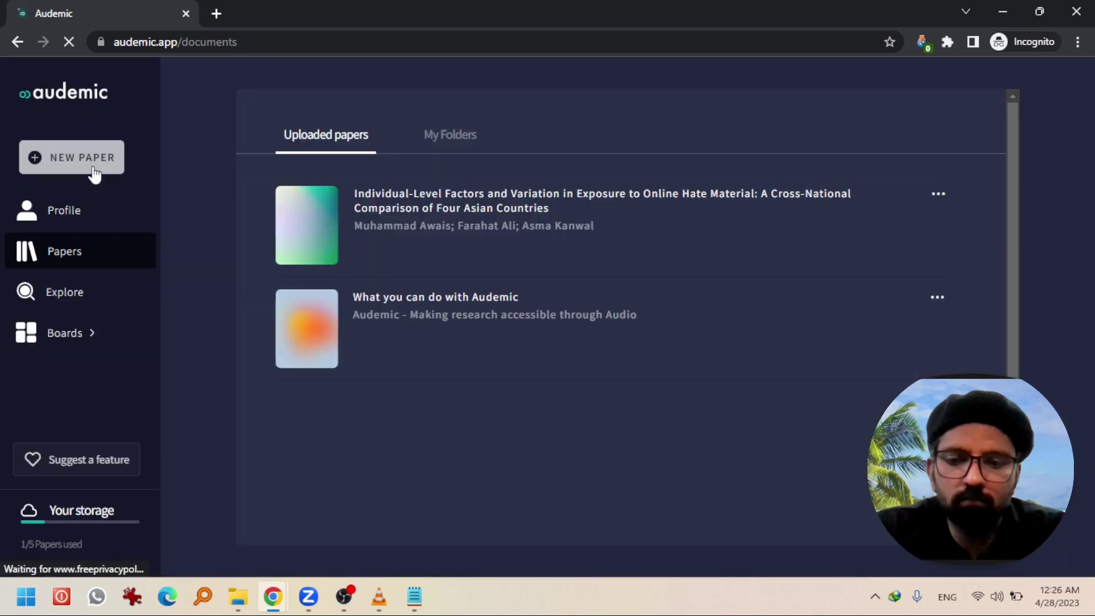
left_click(93, 297)
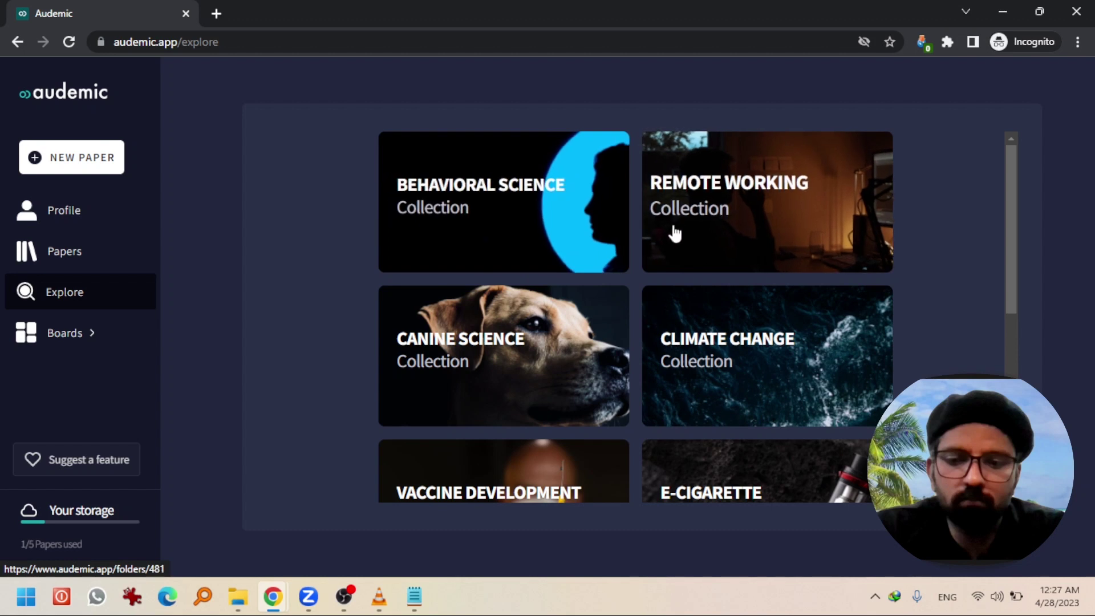
left_click(90, 336)
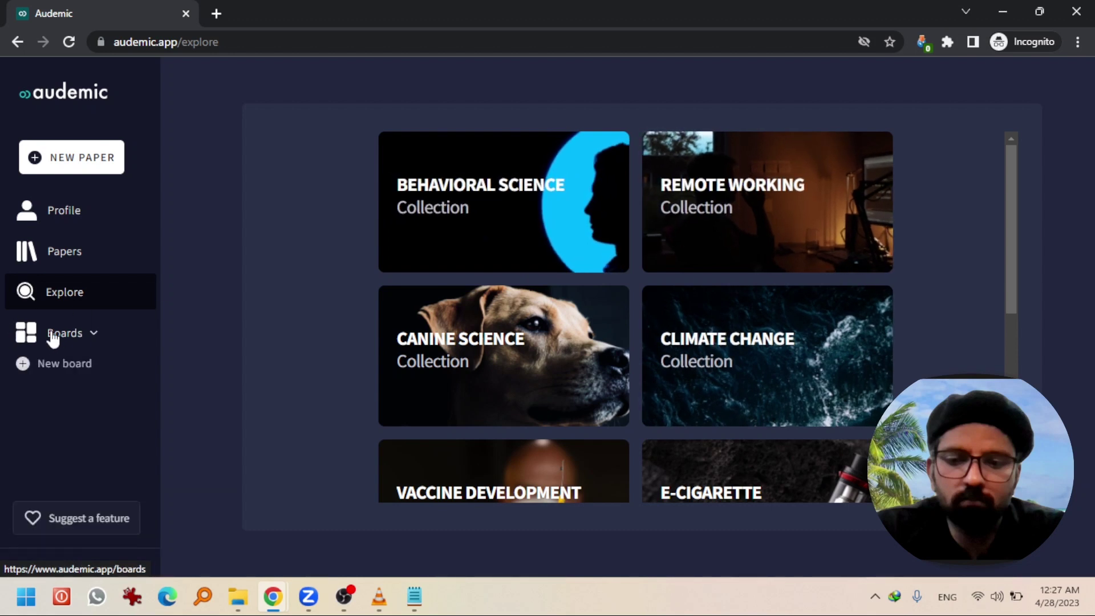
left_click(60, 251)
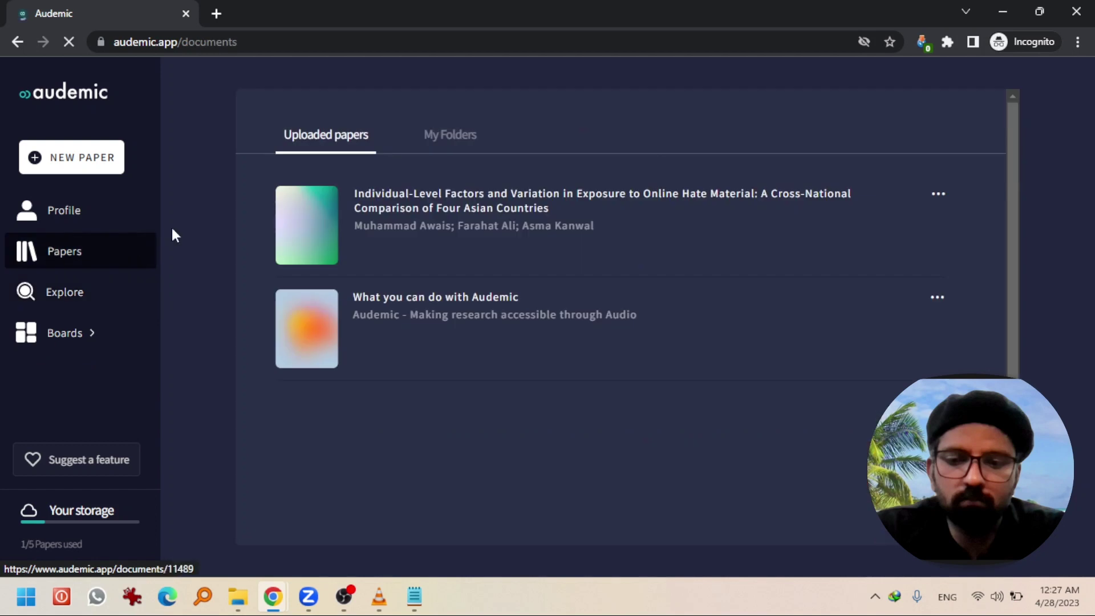
Reopen the paper and highlight 'Reporting of marginal effects', dismissing the save dialog
left_click(507, 207)
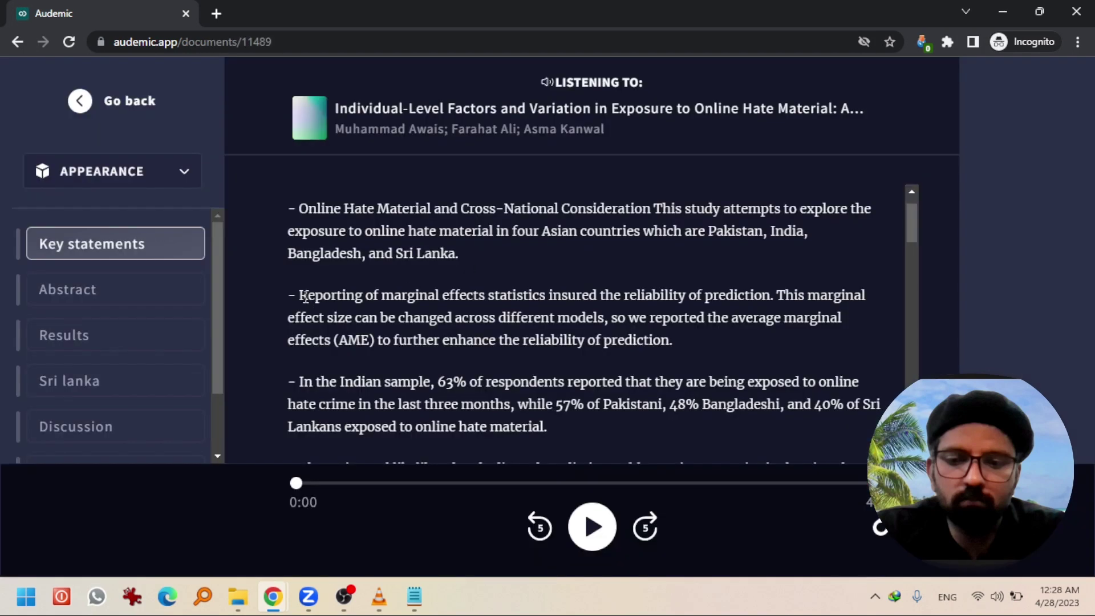
left_click_drag(300, 296, 486, 288)
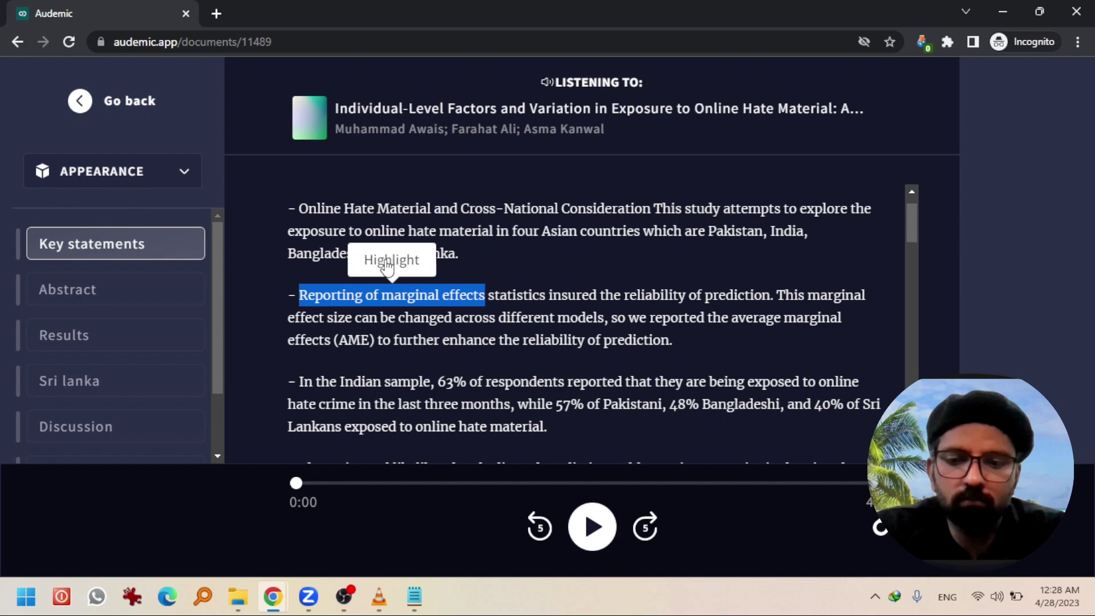
left_click(387, 265)
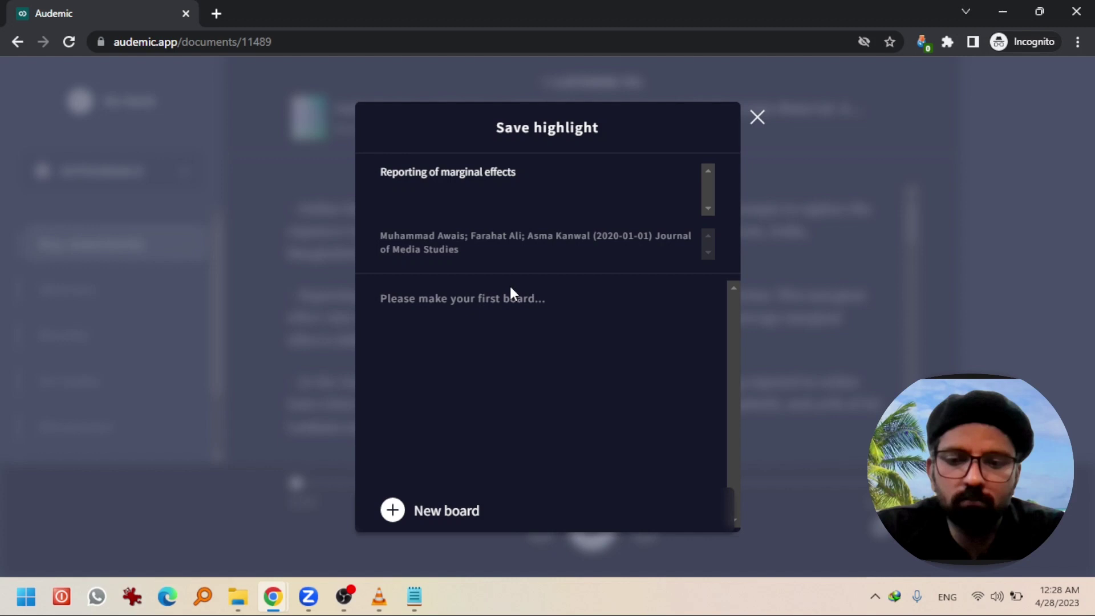
left_click(757, 117)
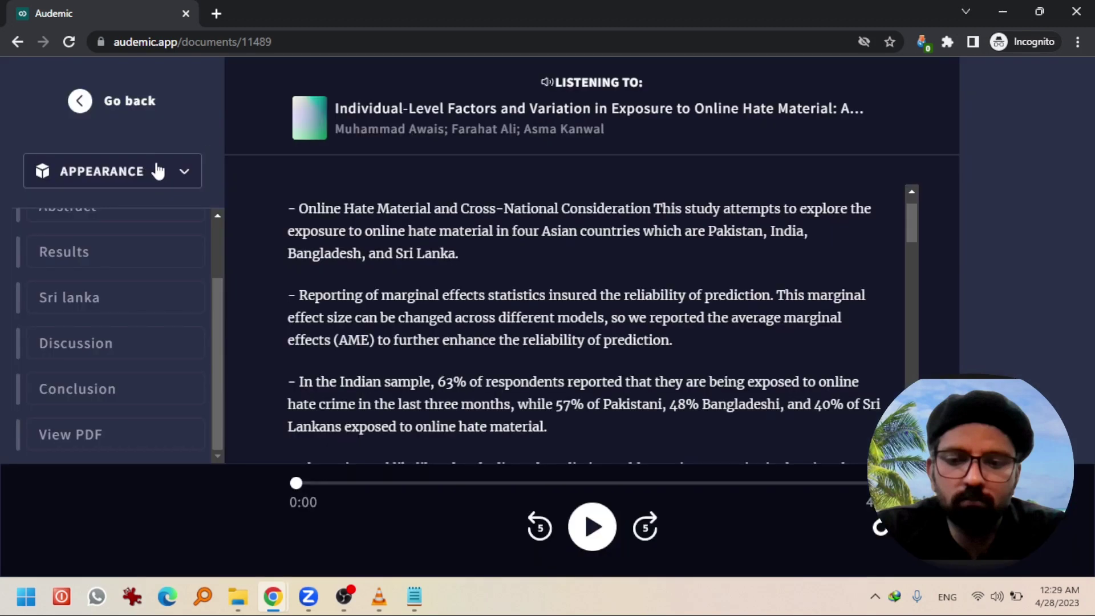
Turn on the Dyslexia font in the Appearance settings
left_click(185, 173)
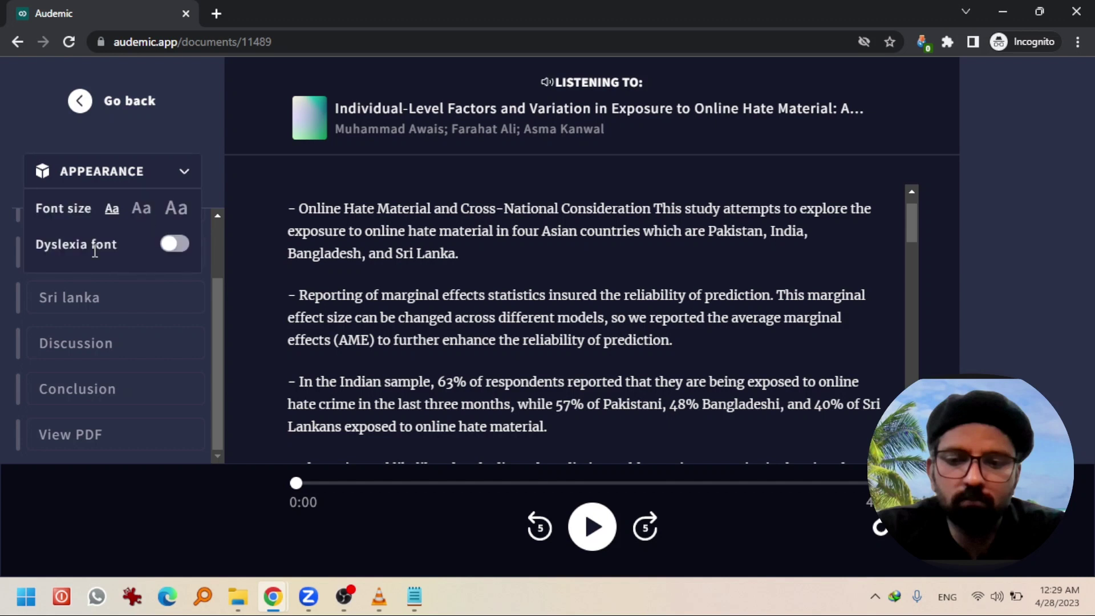
left_click(159, 245)
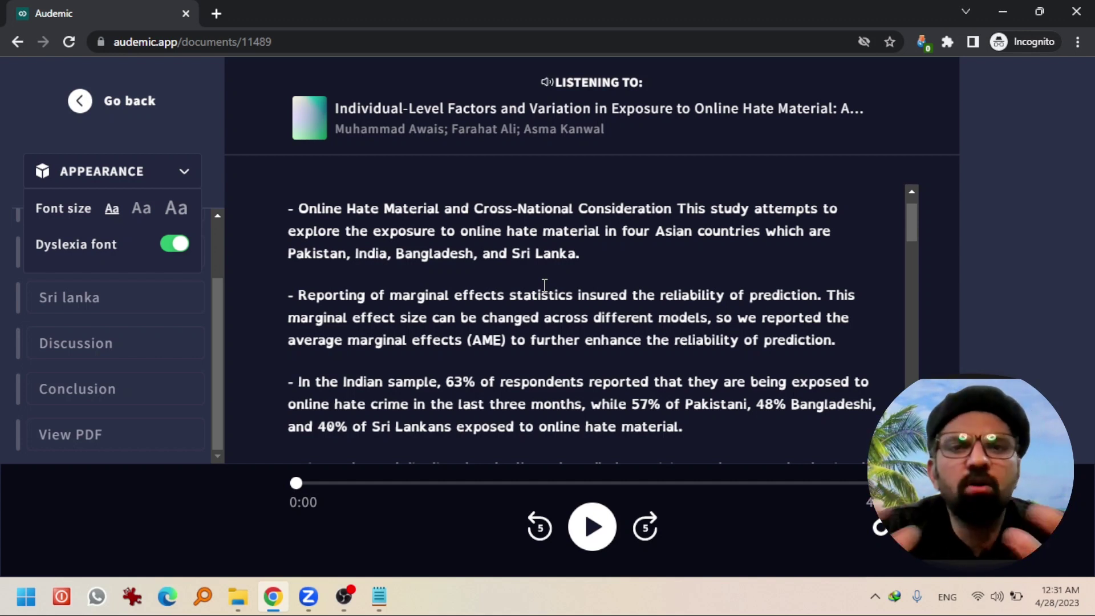
Leave the reader and view the account's Profile page
left_click(115, 103)
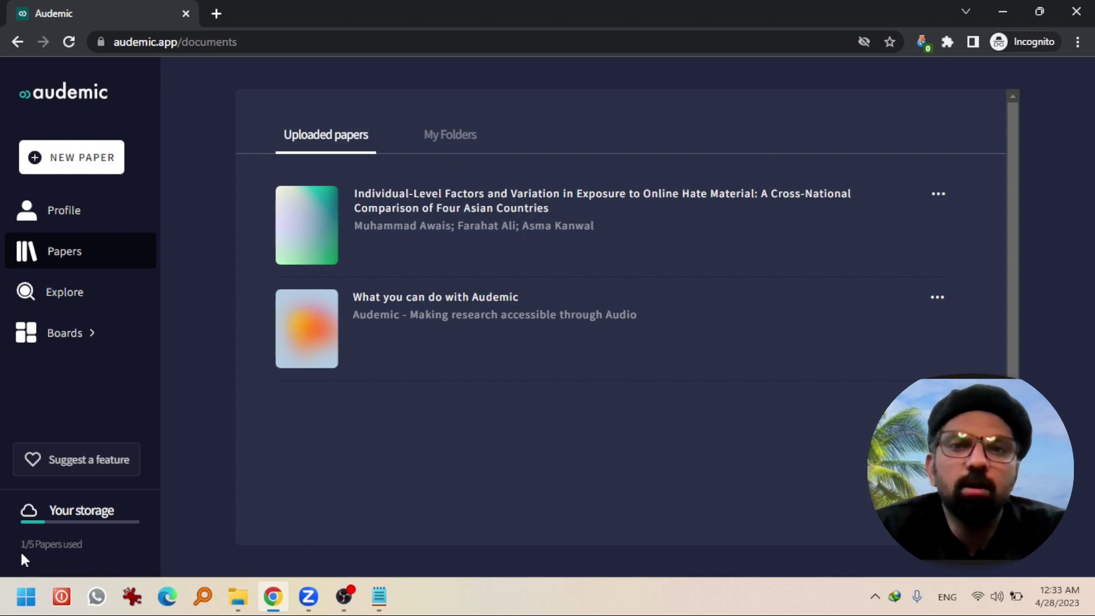
left_click(64, 210)
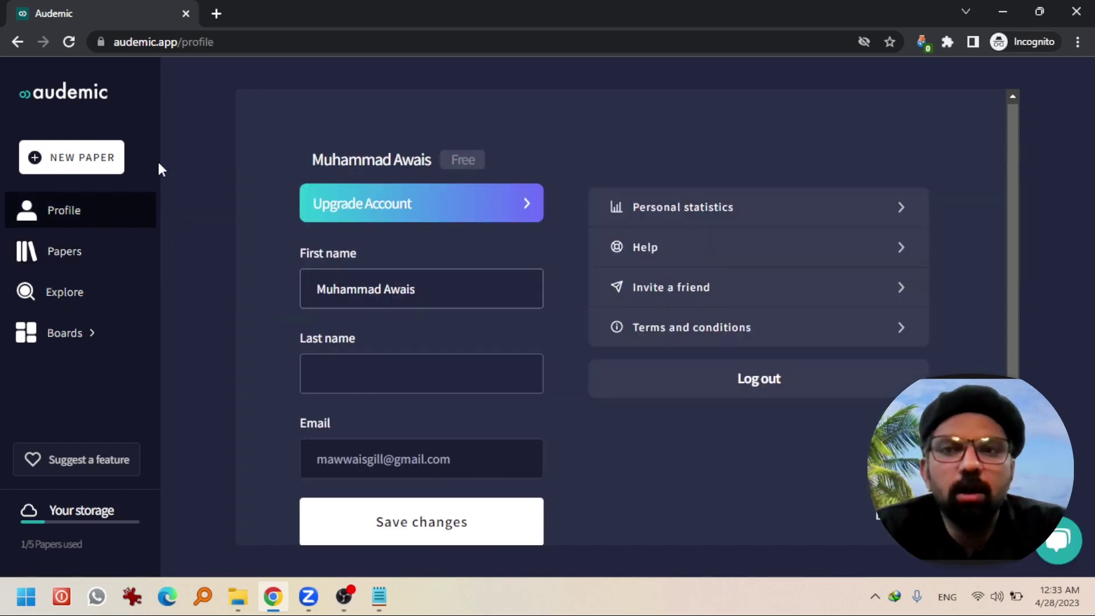